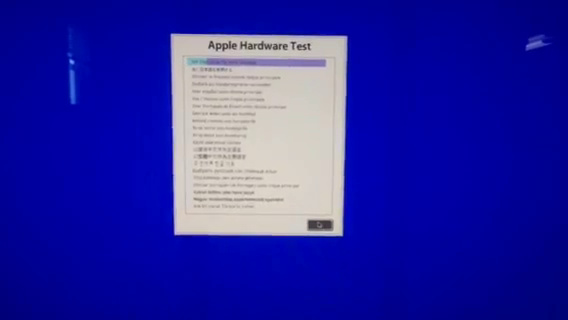
# - Confirm English as the Apple Hardware Test language and continue to the testing screen
pyautogui.click(319, 224)
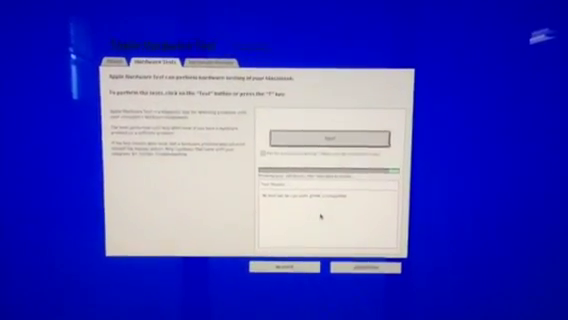